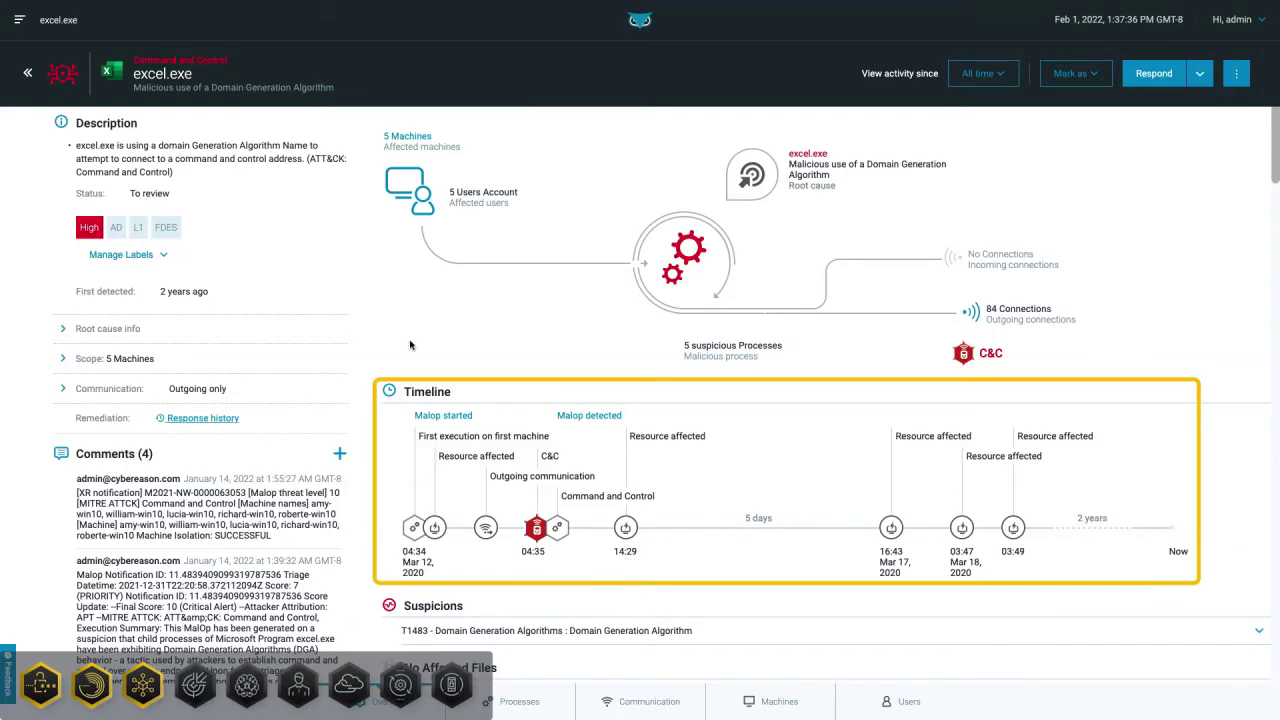
Step: Open the attack tree for the first malicious excel.exe process and expand the files that process opened
{"action": "left_click", "coordinate": [518, 702]}
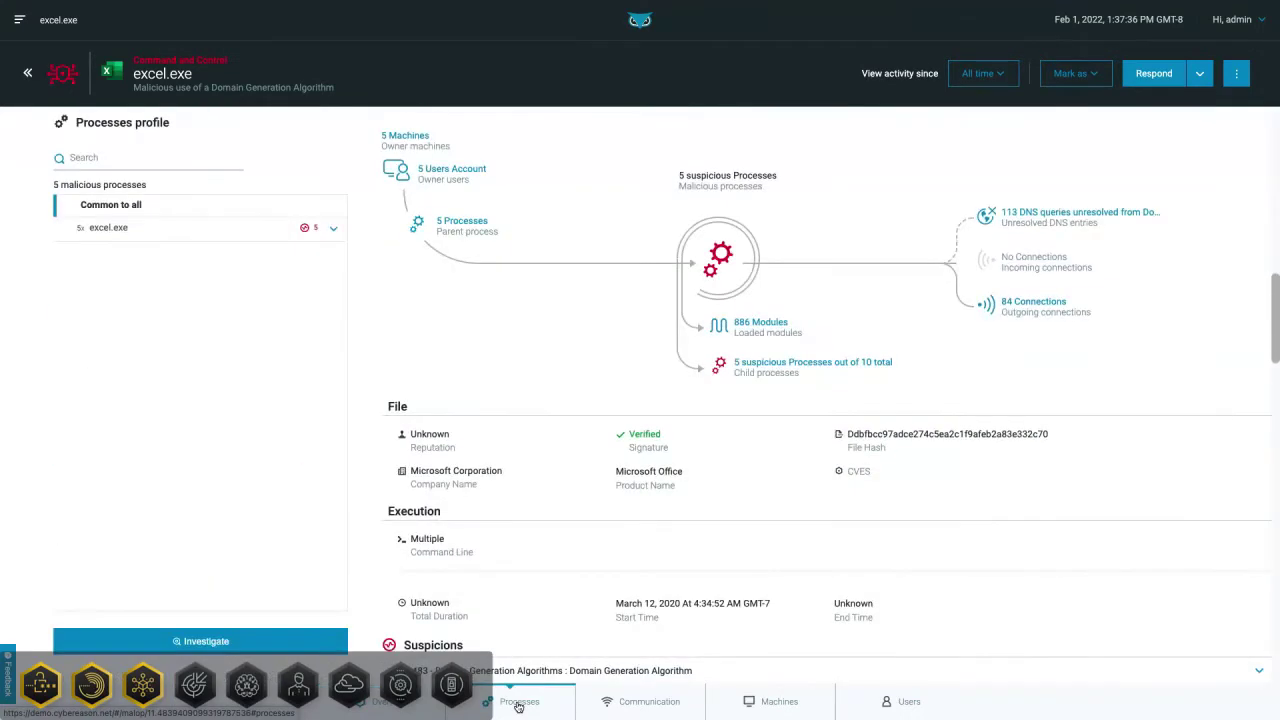
{"action": "left_click", "coordinate": [334, 232]}
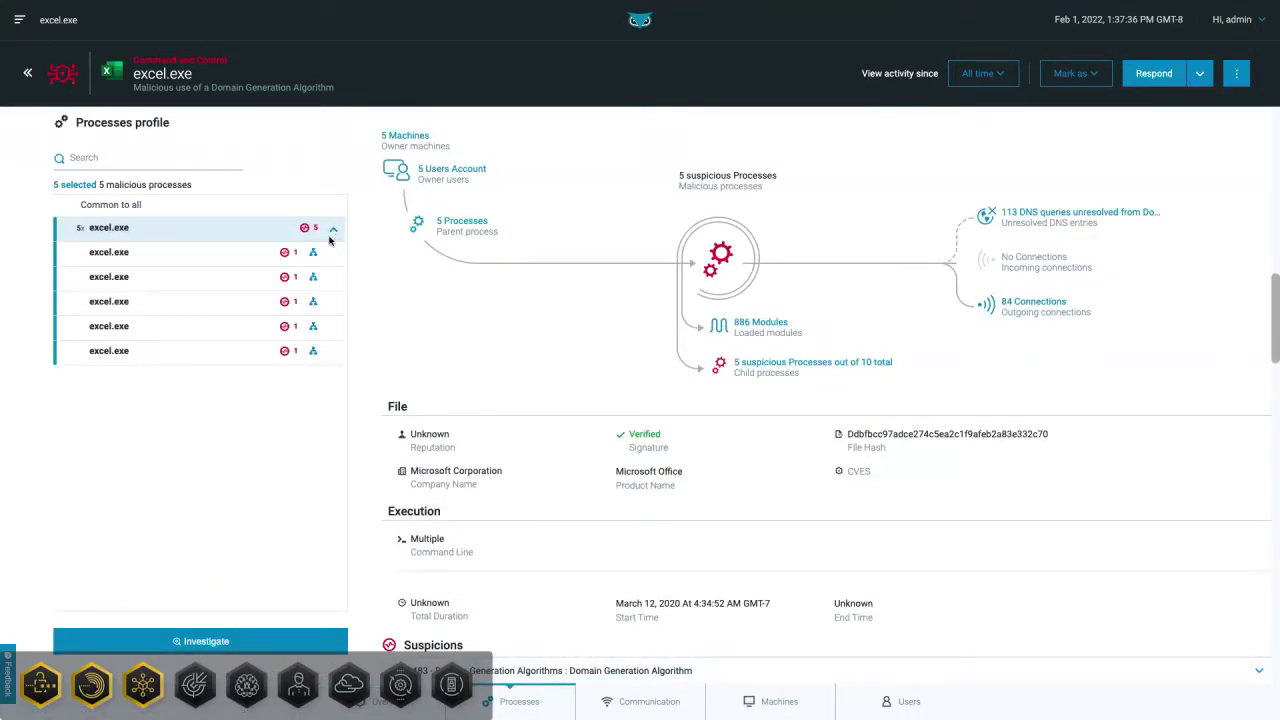
{"action": "left_click", "coordinate": [312, 258]}
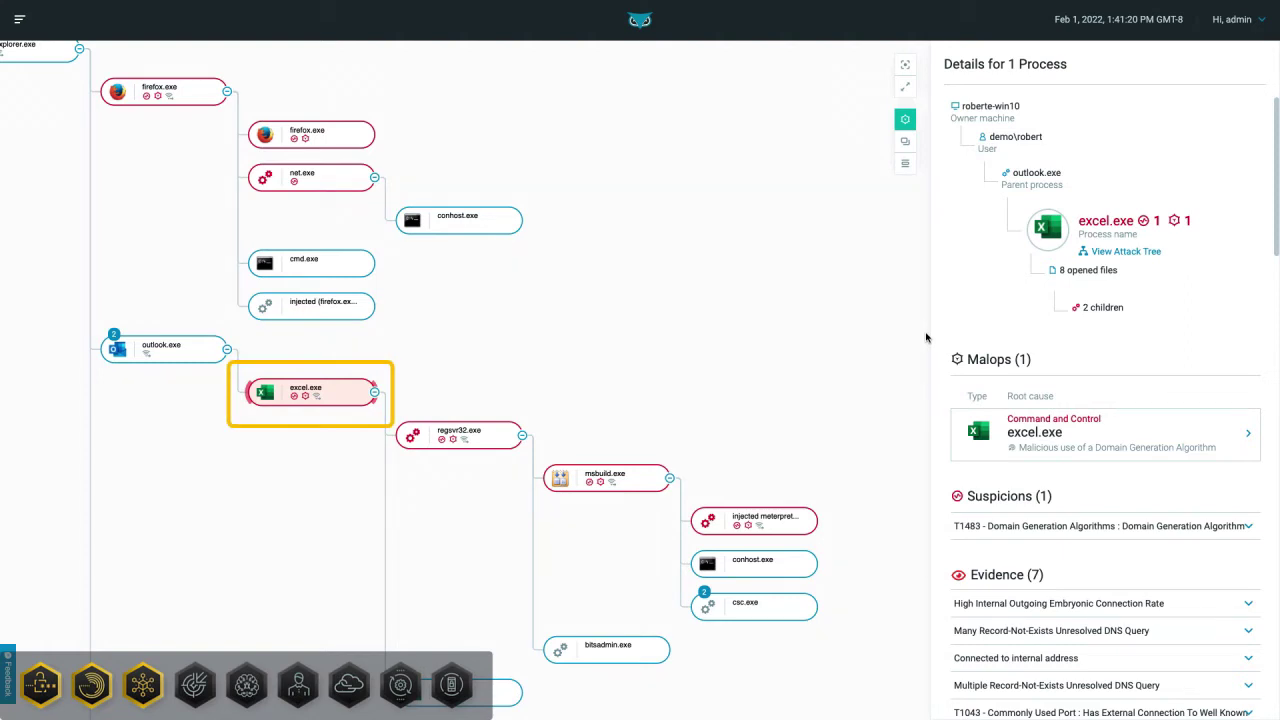
{"action": "left_click", "coordinate": [1070, 272]}
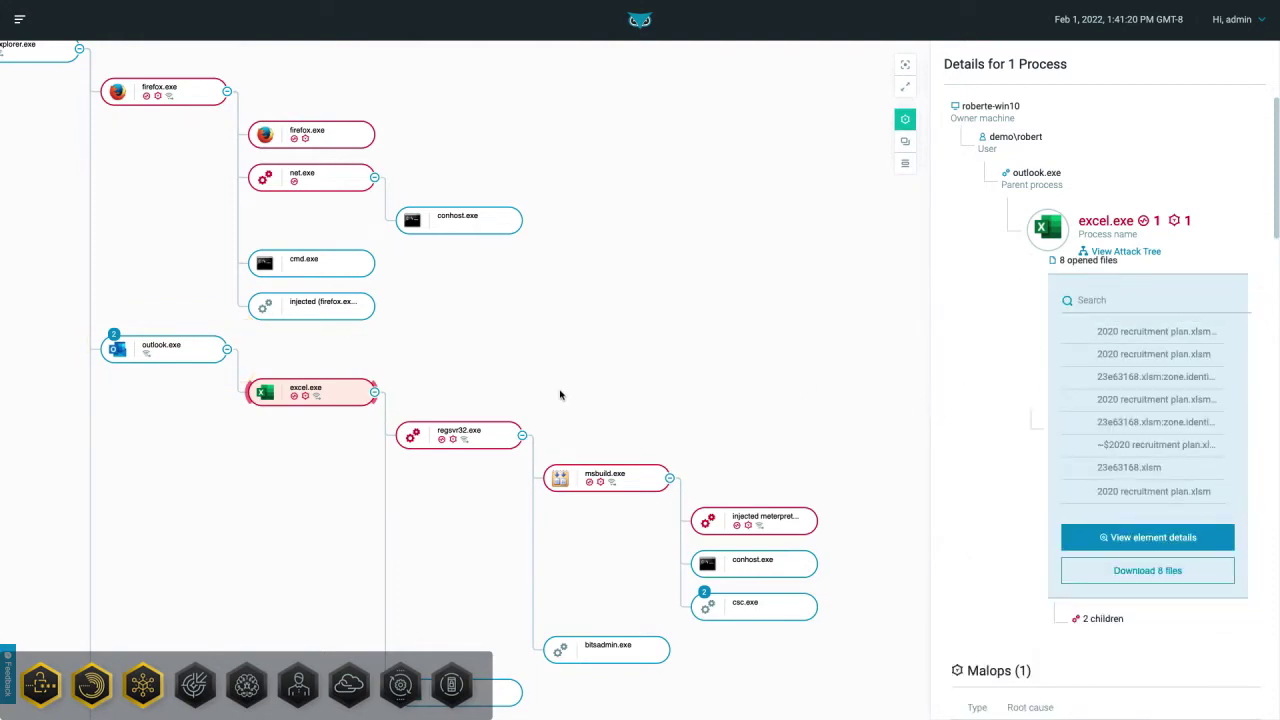
Step: Inspect the details of the regsvr32.exe child process, down to its full command line
{"action": "left_click", "coordinate": [501, 442]}
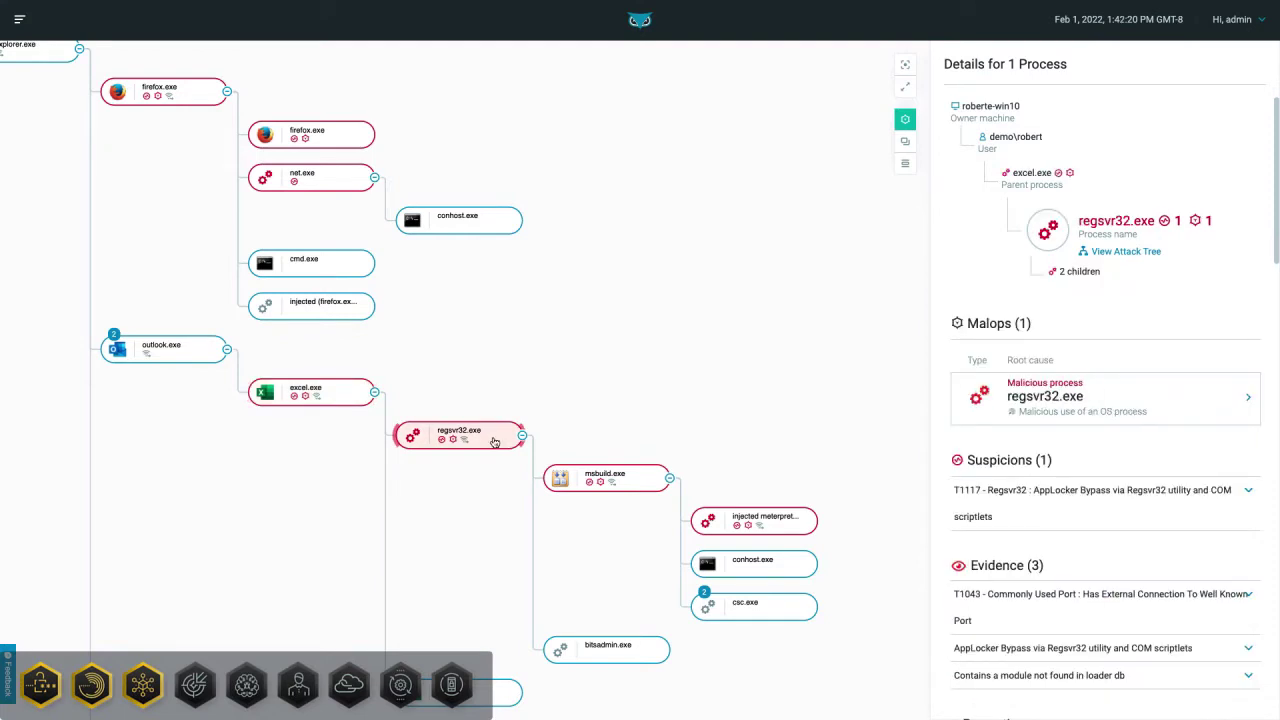
{"action": "scroll", "coordinate": [987, 438], "scroll_direction": "down", "scroll_amount": 1}
{"action": "scroll", "coordinate": [987, 438], "scroll_direction": "down", "scroll_amount": 4}
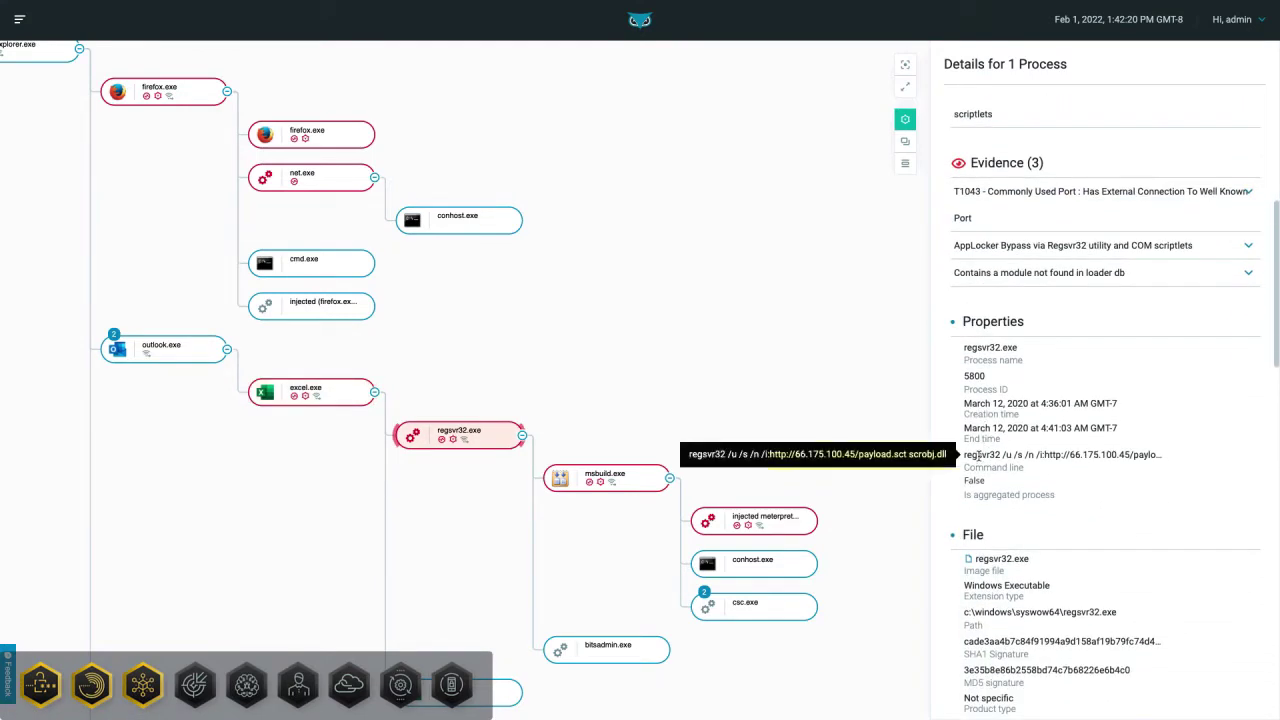
Step: Examine the injected meterpreter process under msbuild.exe, including its evidence, hosted processes and network connections
{"action": "left_click", "coordinate": [773, 518]}
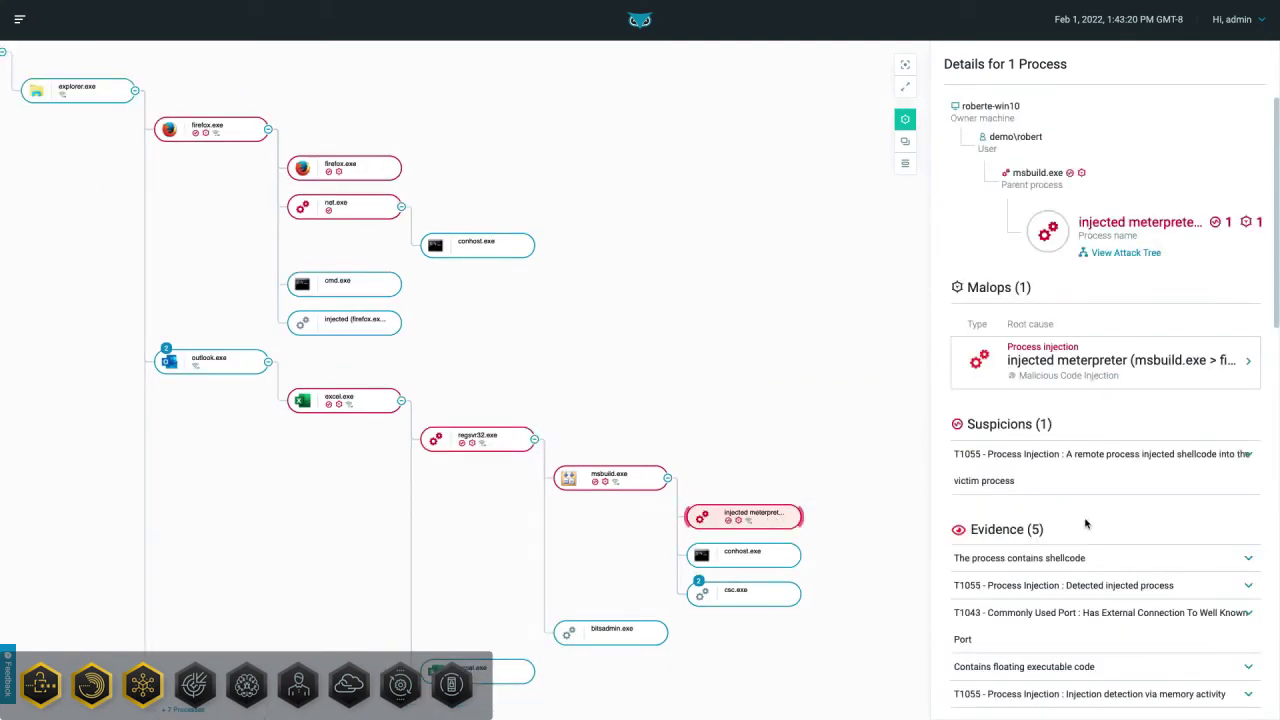
{"action": "scroll", "coordinate": [1086, 523], "scroll_direction": "down", "scroll_amount": 3}
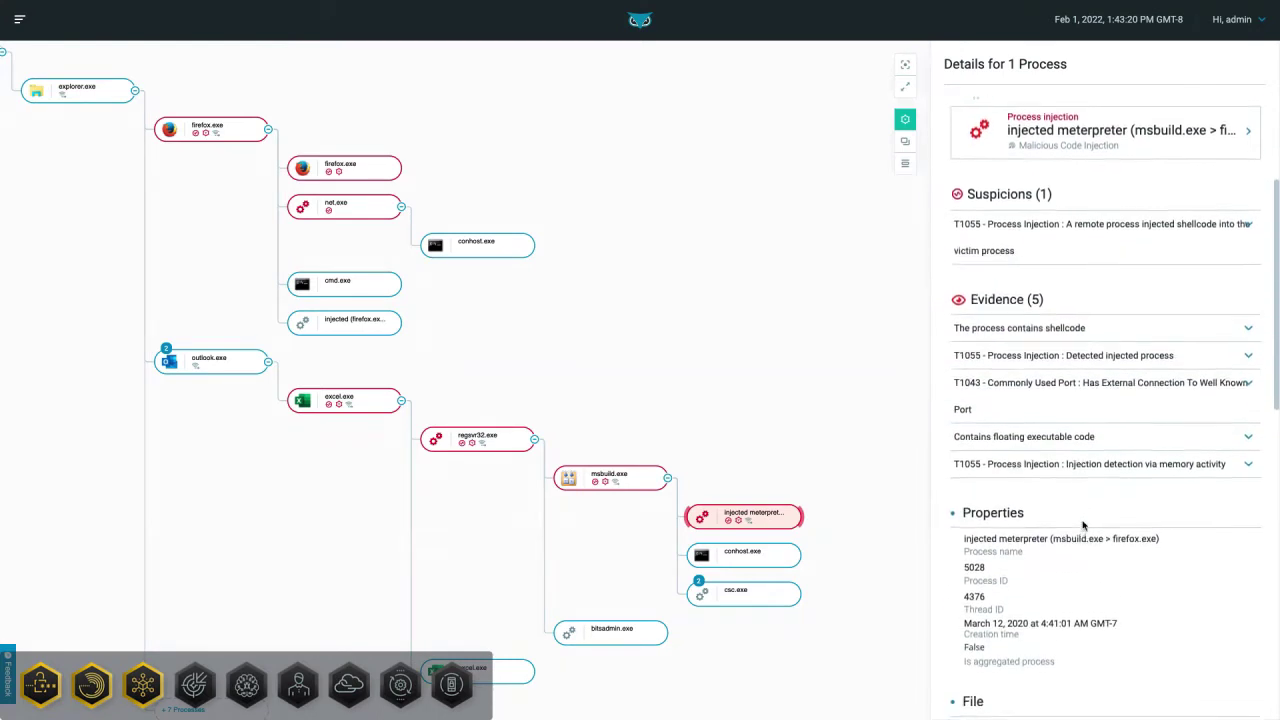
{"action": "scroll", "coordinate": [1083, 525], "scroll_direction": "down", "scroll_amount": 4}
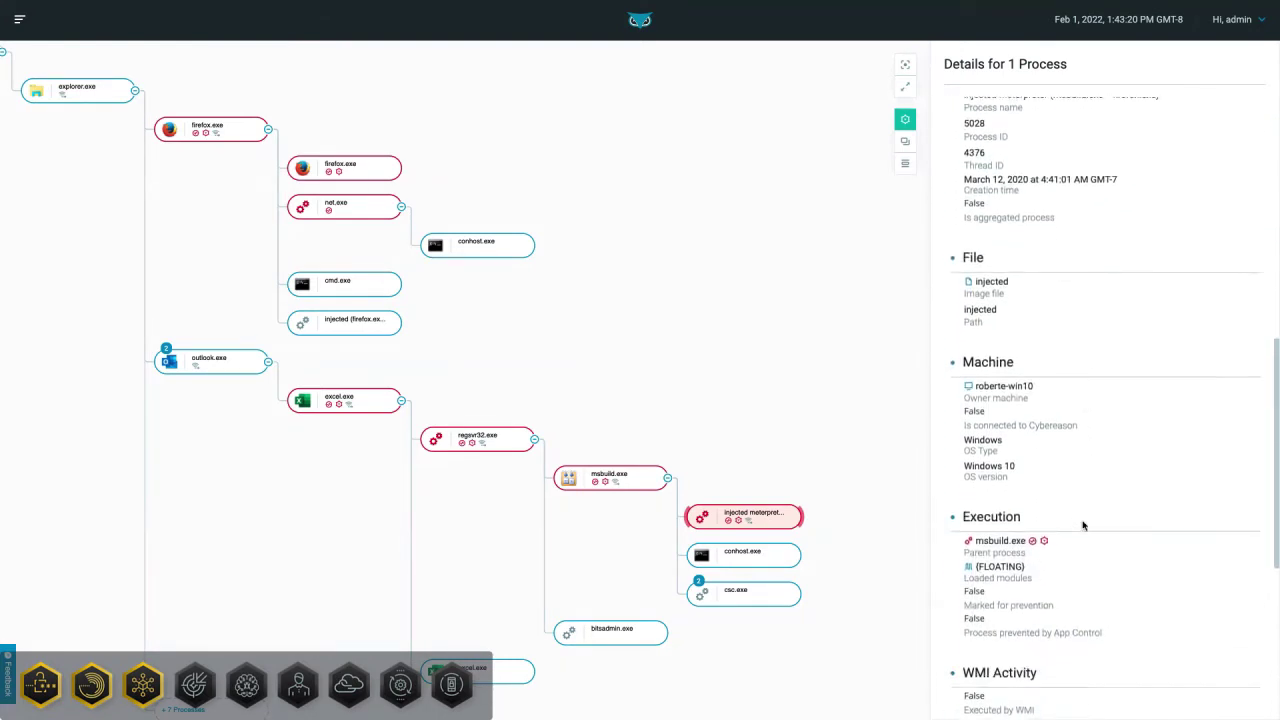
{"action": "scroll", "coordinate": [1083, 525], "scroll_direction": "down", "scroll_amount": 3}
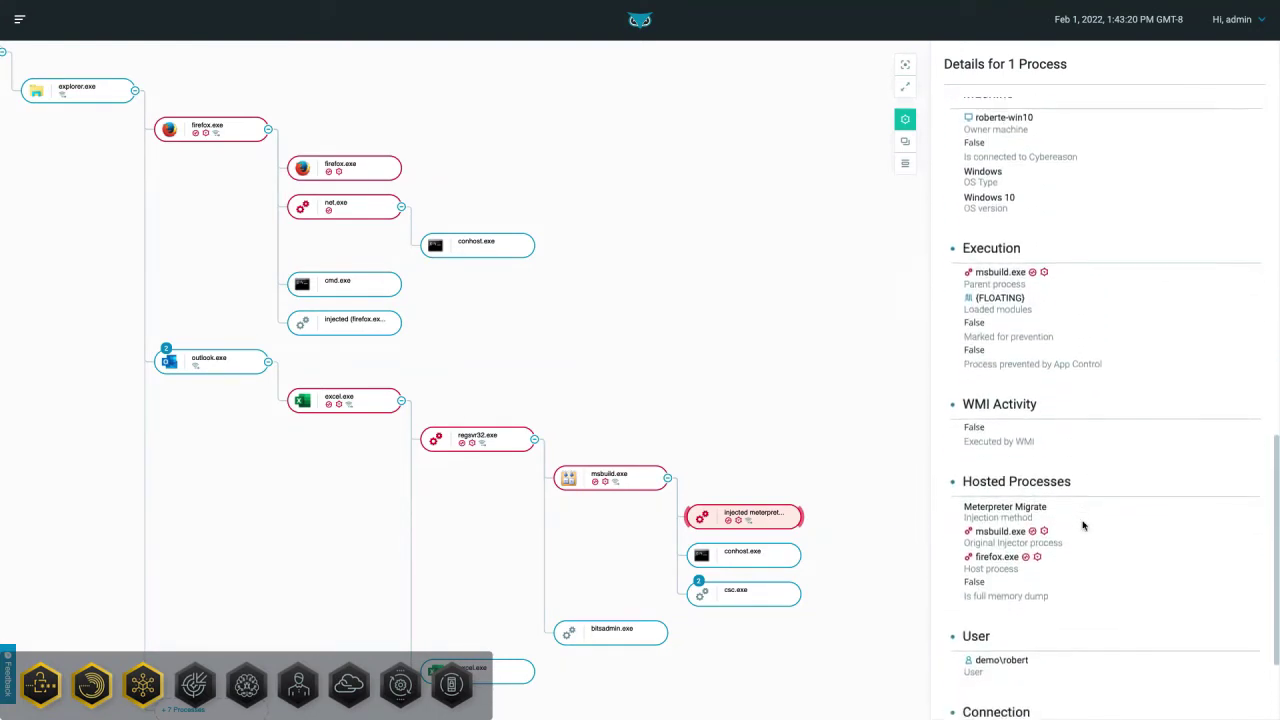
{"action": "scroll", "coordinate": [1083, 525], "scroll_direction": "down", "scroll_amount": 2}
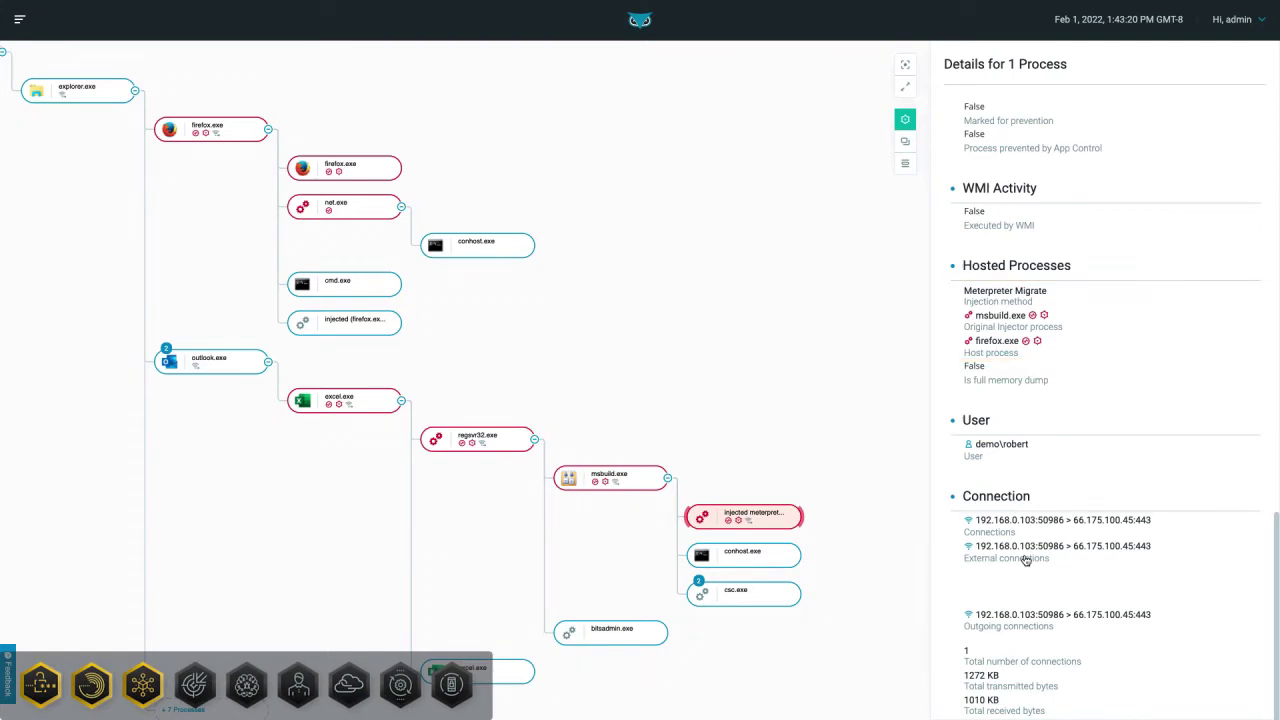
{"action": "scroll", "coordinate": [1025, 560], "scroll_direction": "up", "scroll_amount": 1}
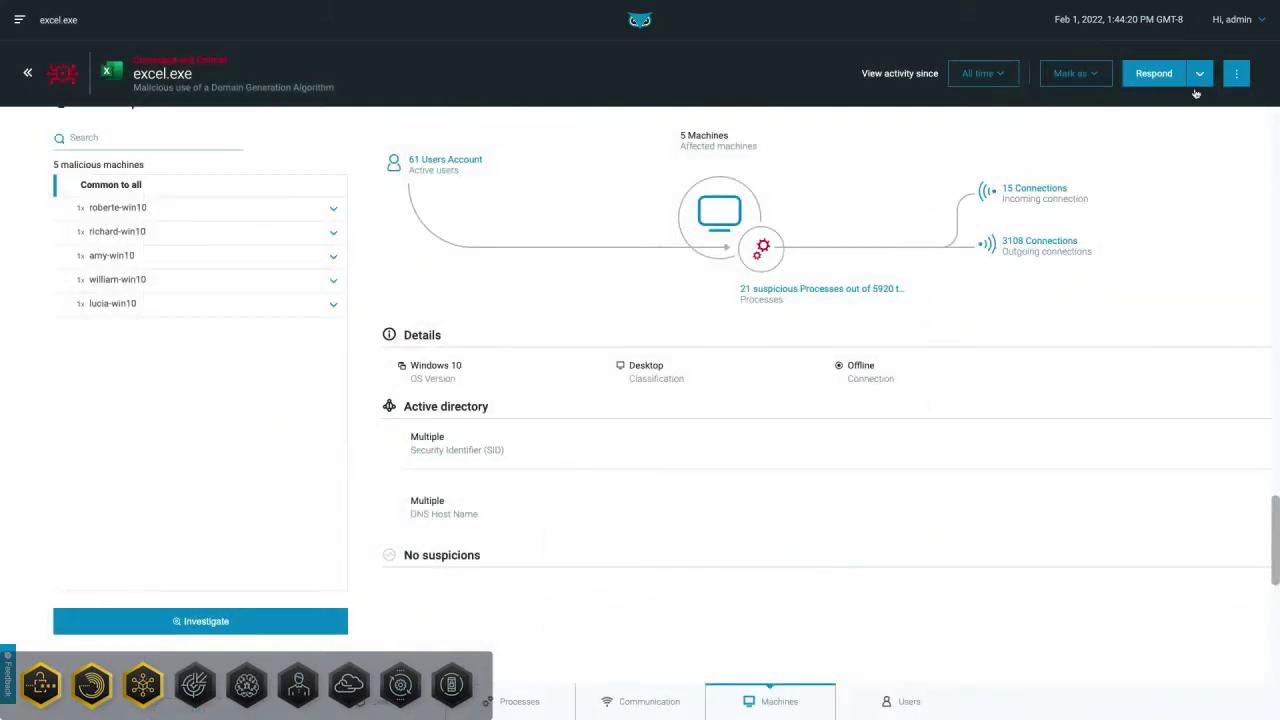
Step: Review the response options for the excel.exe Malop, checking the isolate machine and kill process actions and grouping them by machine
{"action": "left_click", "coordinate": [1200, 80]}
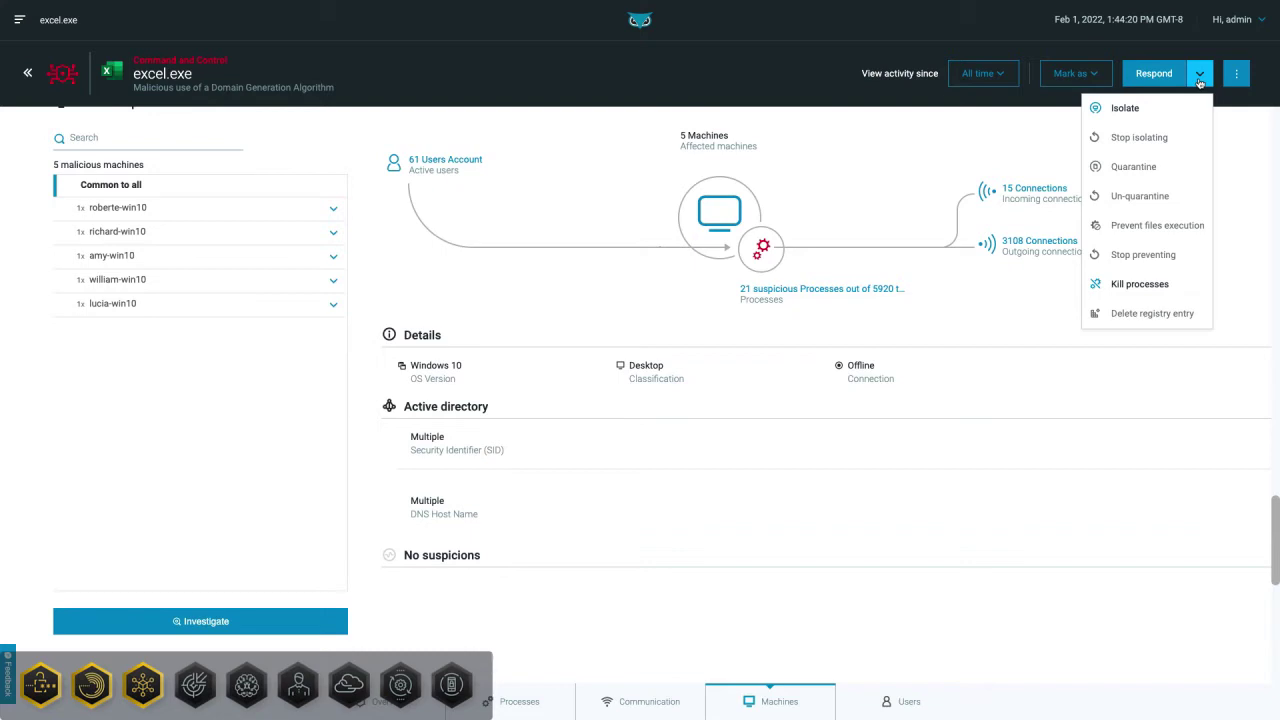
{"action": "left_click", "coordinate": [1160, 76]}
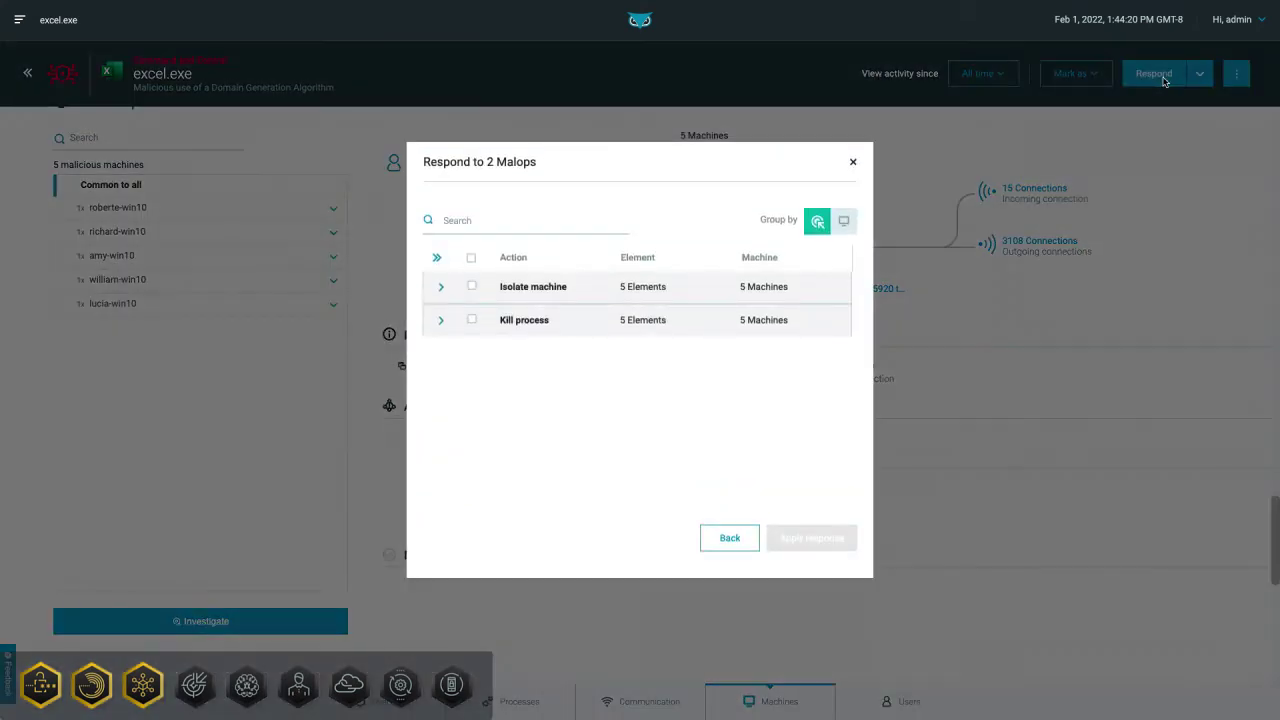
{"action": "left_click", "coordinate": [440, 290]}
{"action": "left_click", "coordinate": [440, 290]}
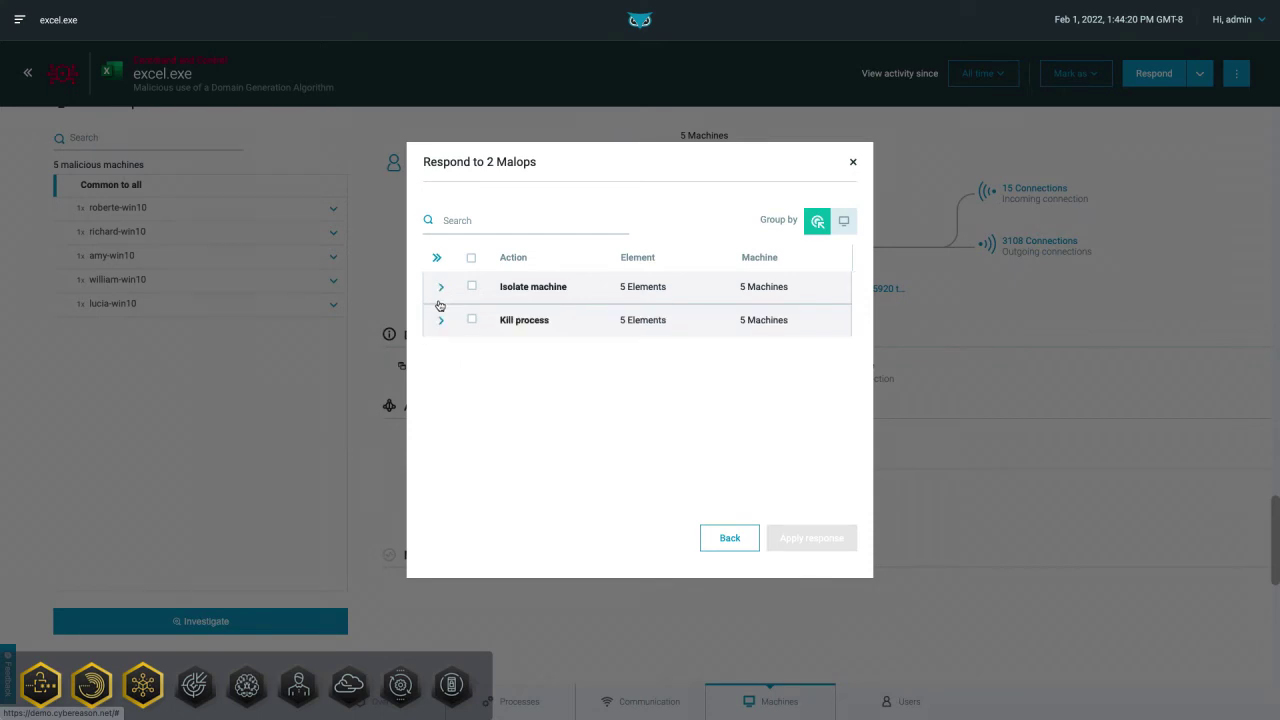
{"action": "left_click", "coordinate": [440, 322]}
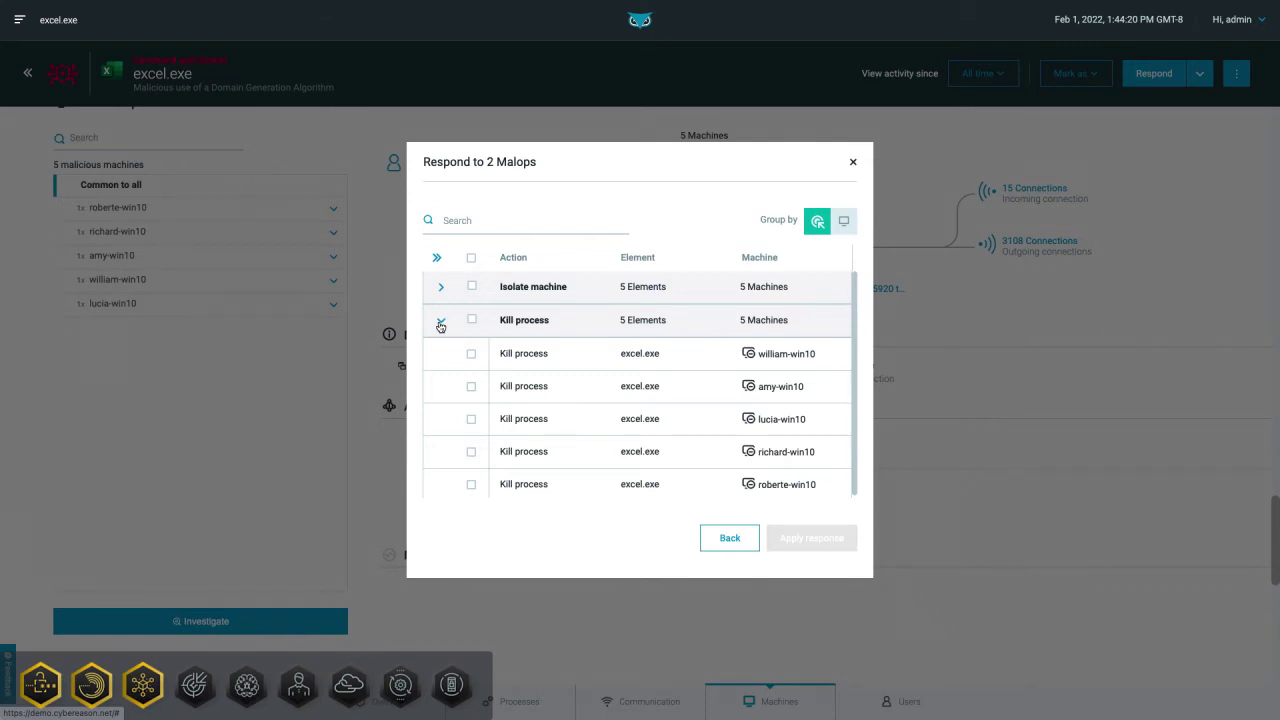
{"action": "left_click", "coordinate": [440, 322]}
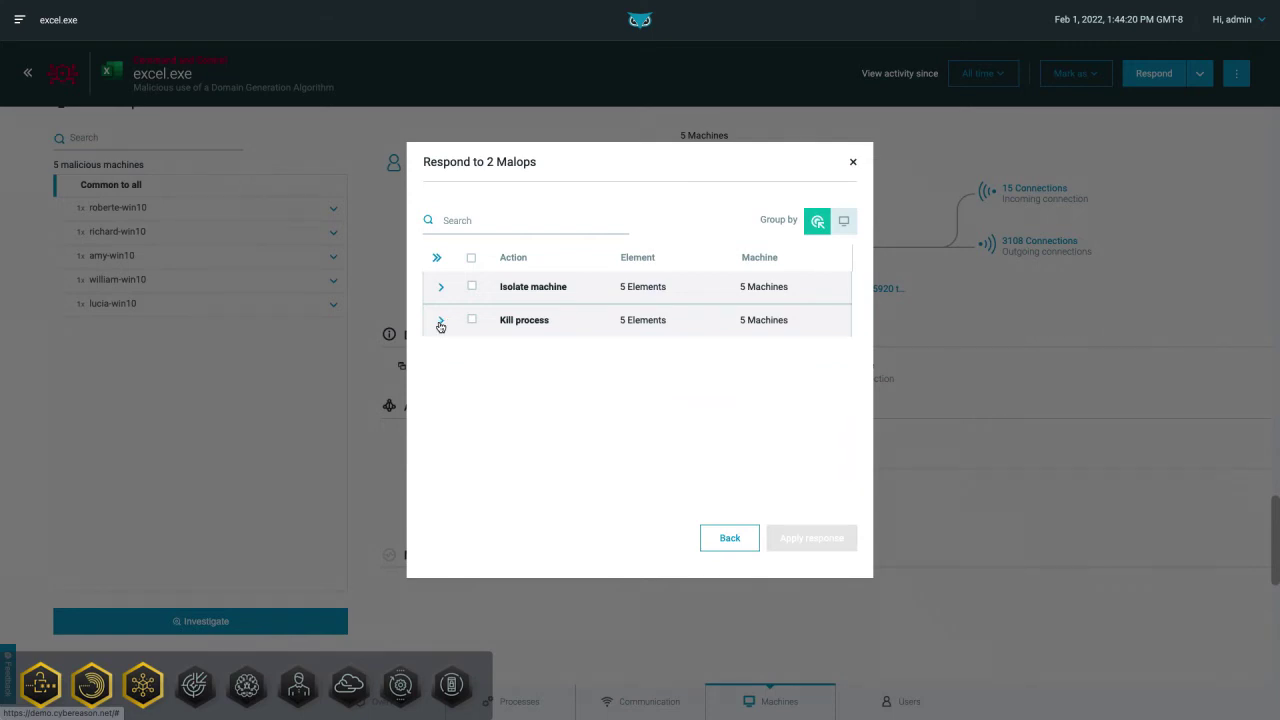
{"action": "left_click", "coordinate": [842, 228]}
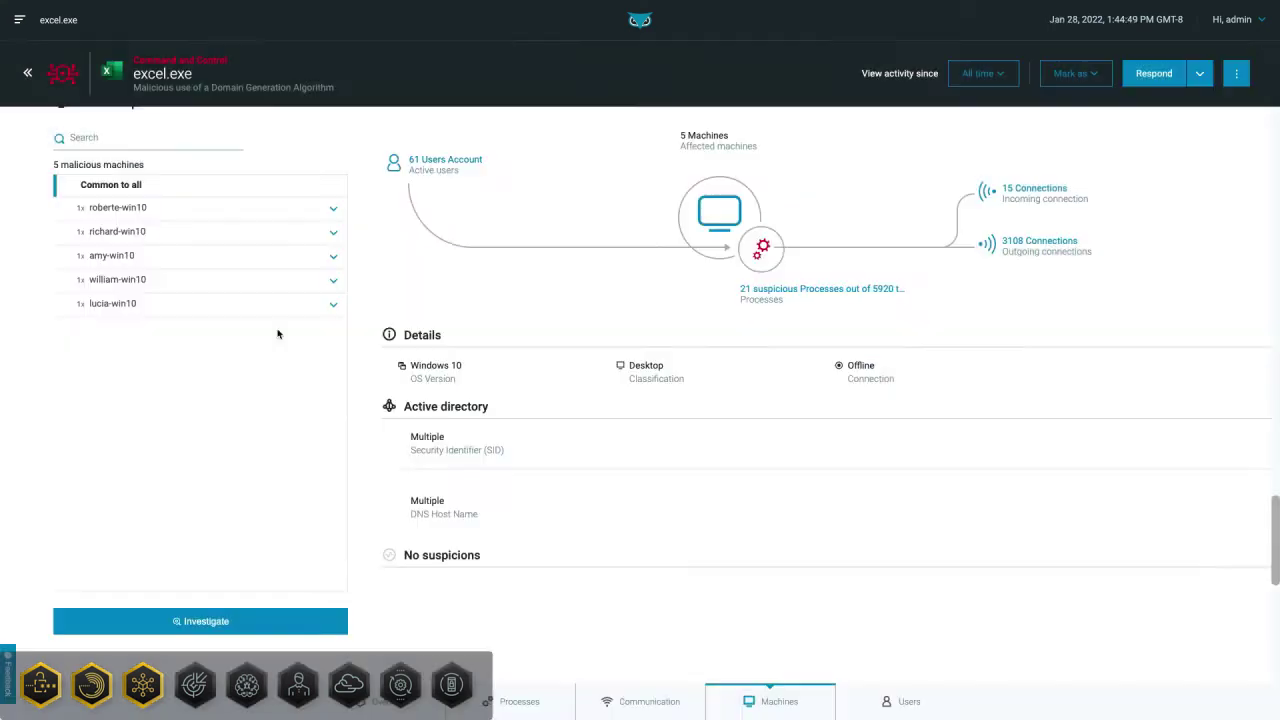
Step: Investigate the first malicious machine listed in the excel.exe Malop and open a remote shell to it
{"action": "left_click", "coordinate": [118, 207]}
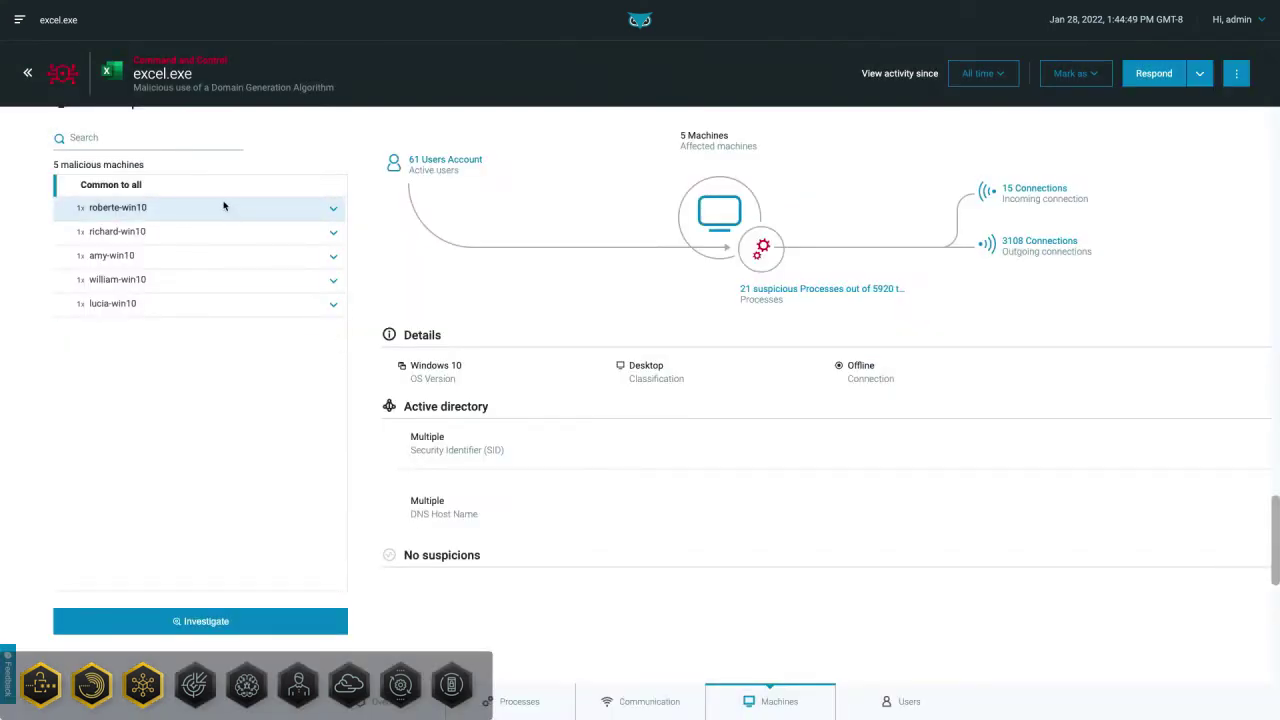
{"action": "left_click", "coordinate": [238, 624]}
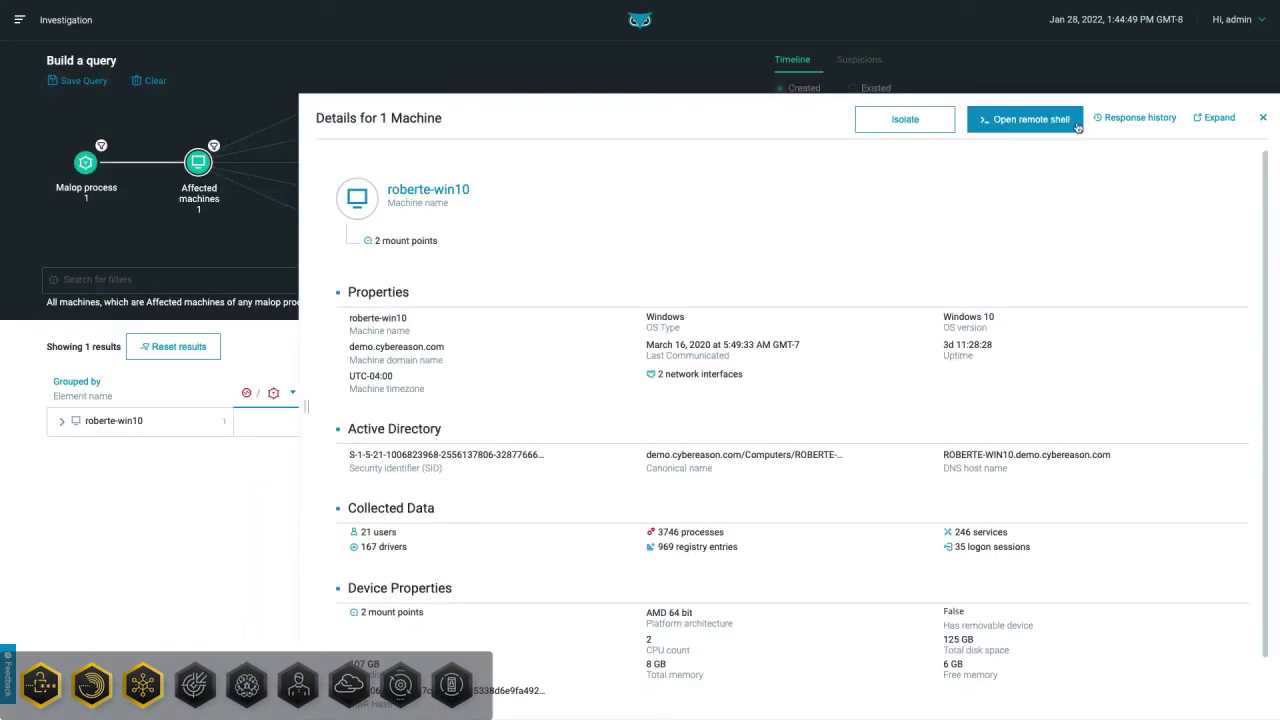
{"action": "left_click", "coordinate": [1035, 126]}
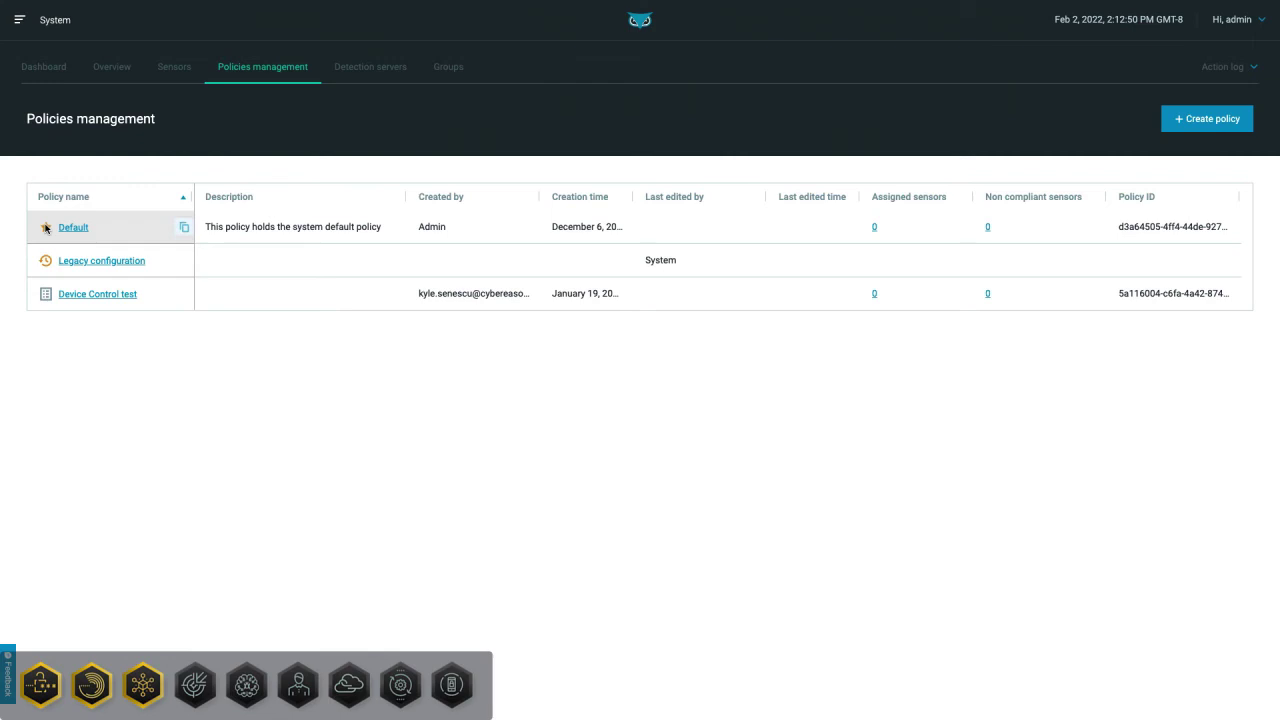
Step: Turn on Anti-Malware in the Default policy and review its signature, behavioral document protection, artificial intelligence and exclusion settings
{"action": "left_click", "coordinate": [84, 230]}
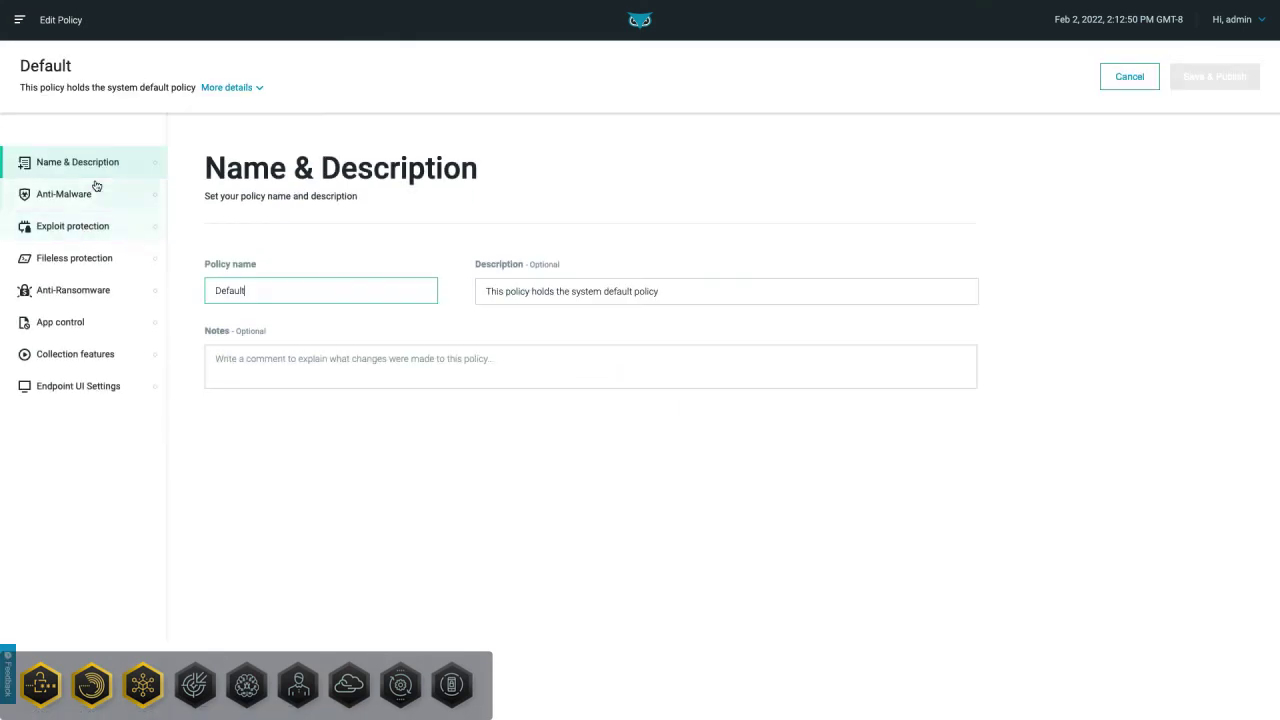
{"action": "left_click", "coordinate": [86, 196]}
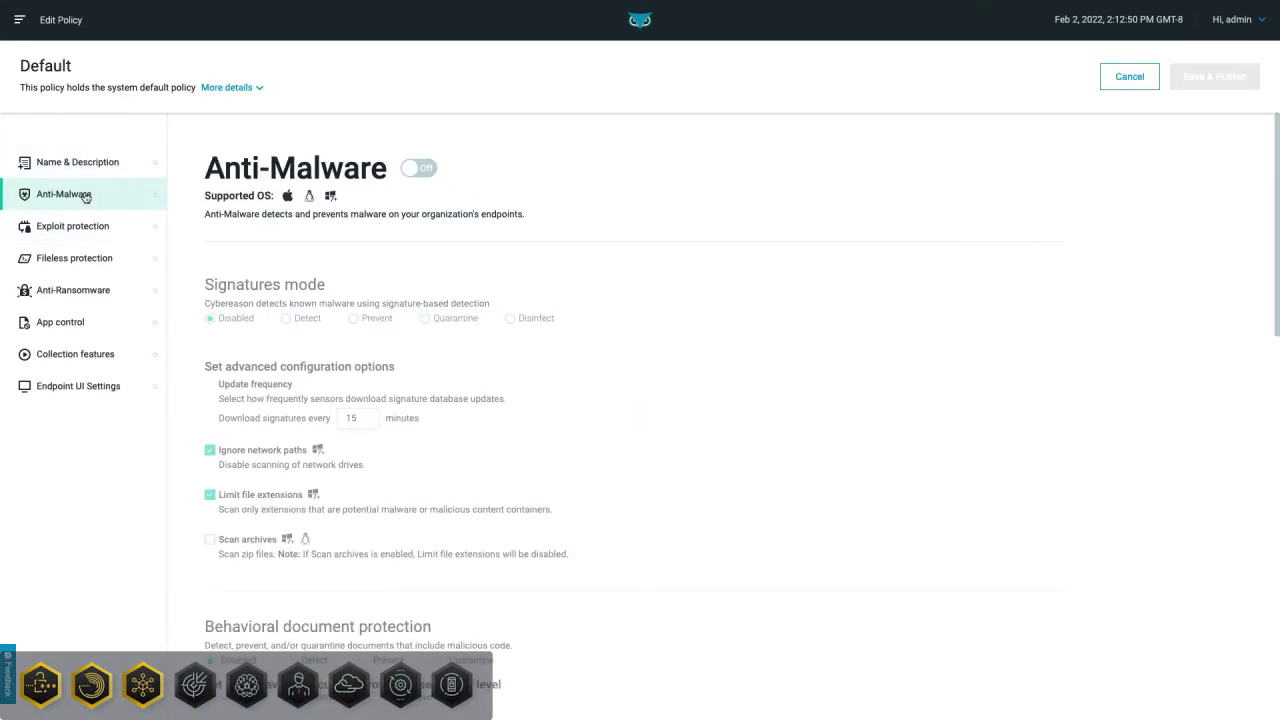
{"action": "left_click", "coordinate": [426, 172]}
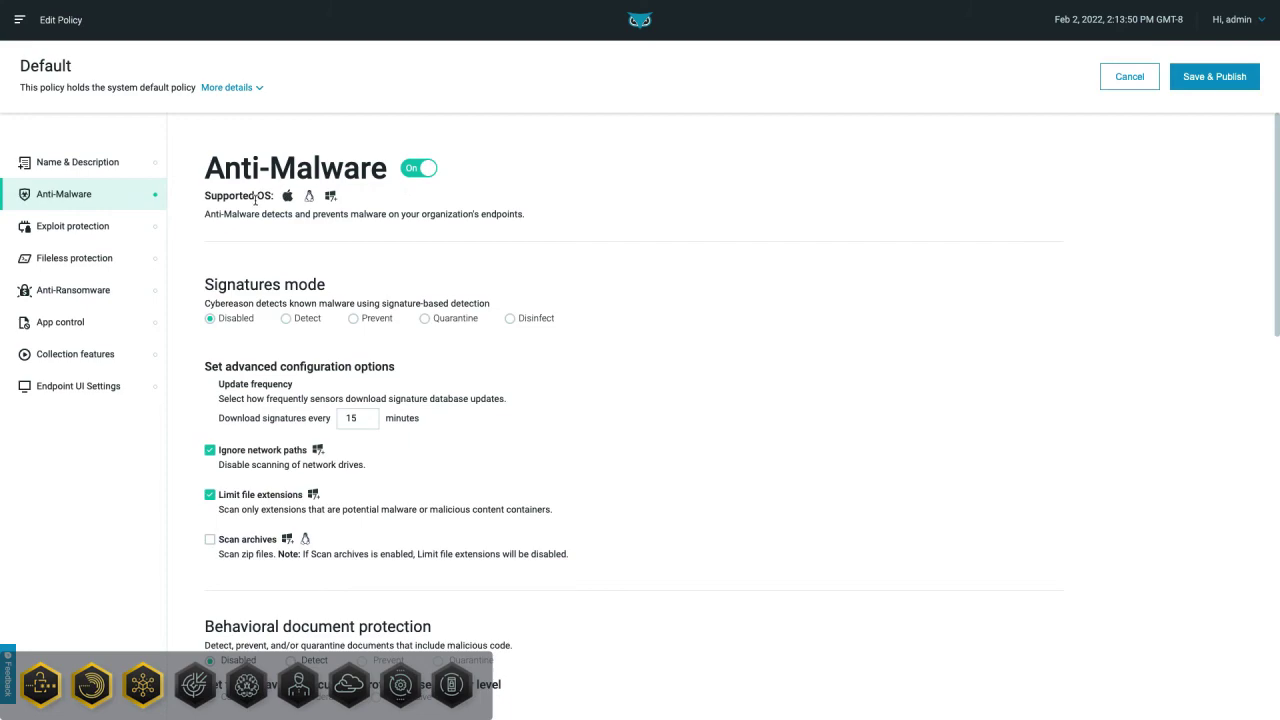
{"action": "scroll", "coordinate": [256, 197], "scroll_direction": "down", "scroll_amount": 5}
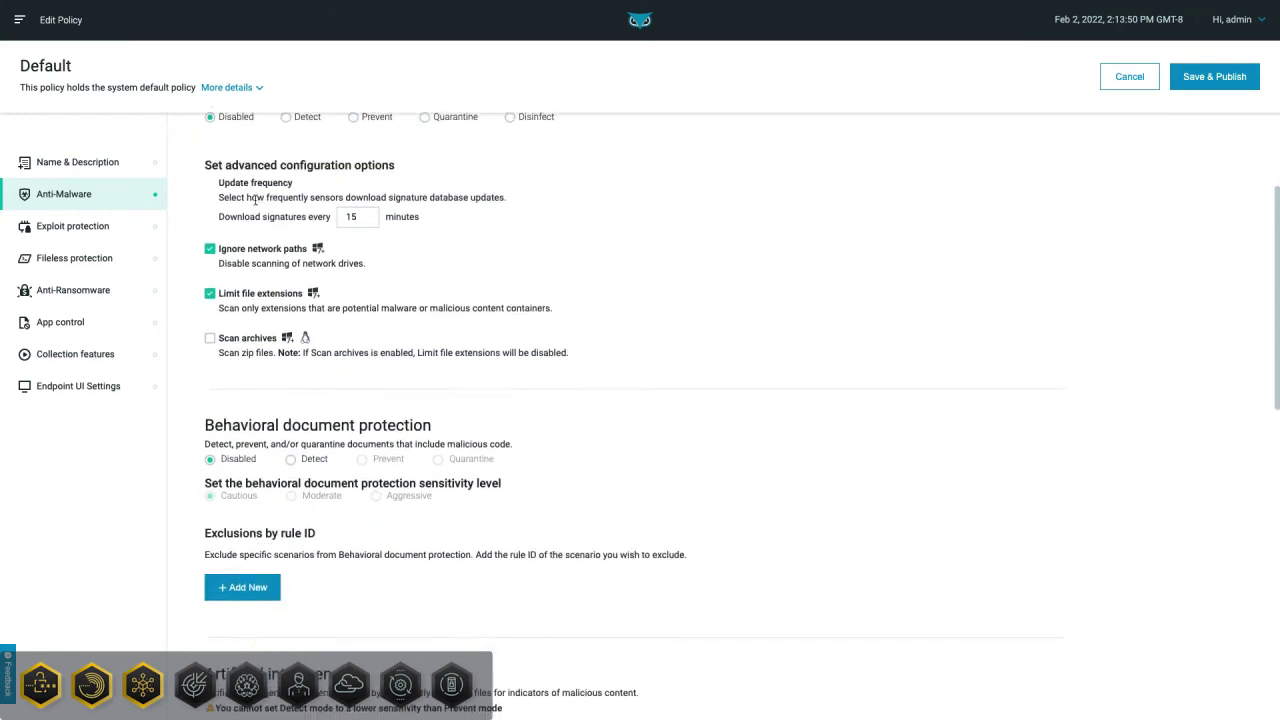
{"action": "scroll", "coordinate": [256, 204], "scroll_direction": "down", "scroll_amount": 6}
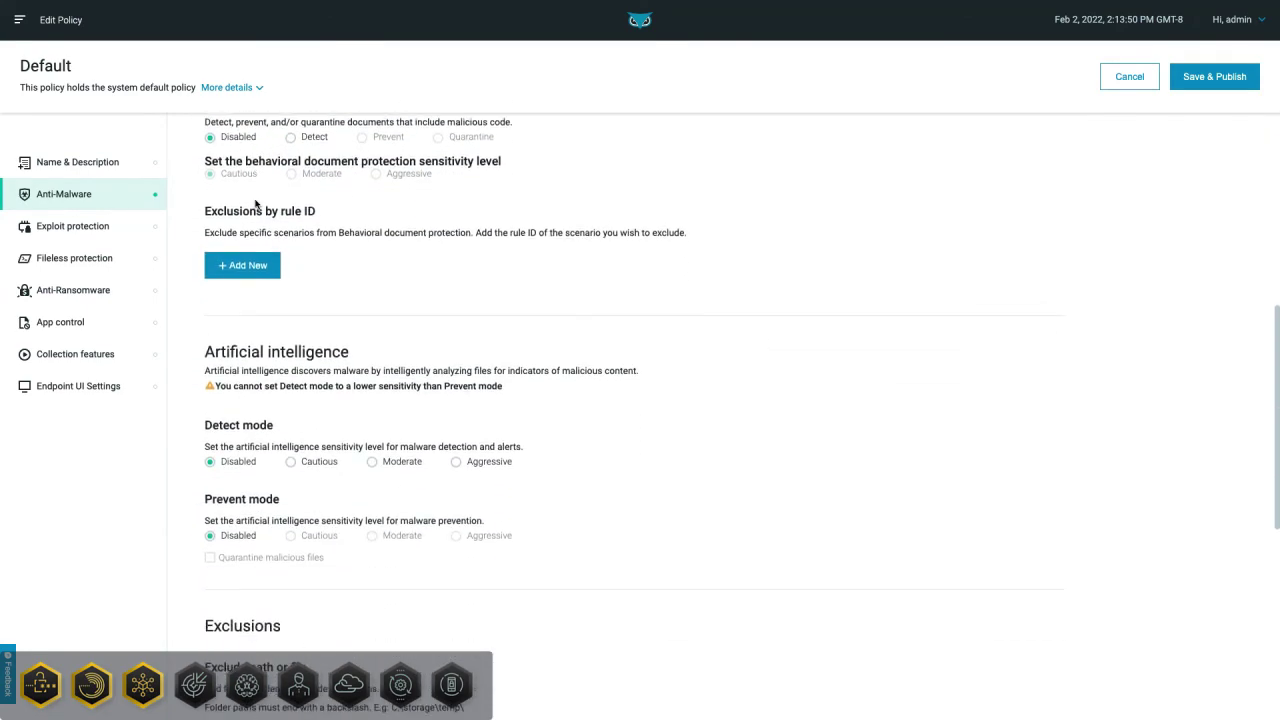
{"action": "scroll", "coordinate": [256, 200], "scroll_direction": "down", "scroll_amount": 6}
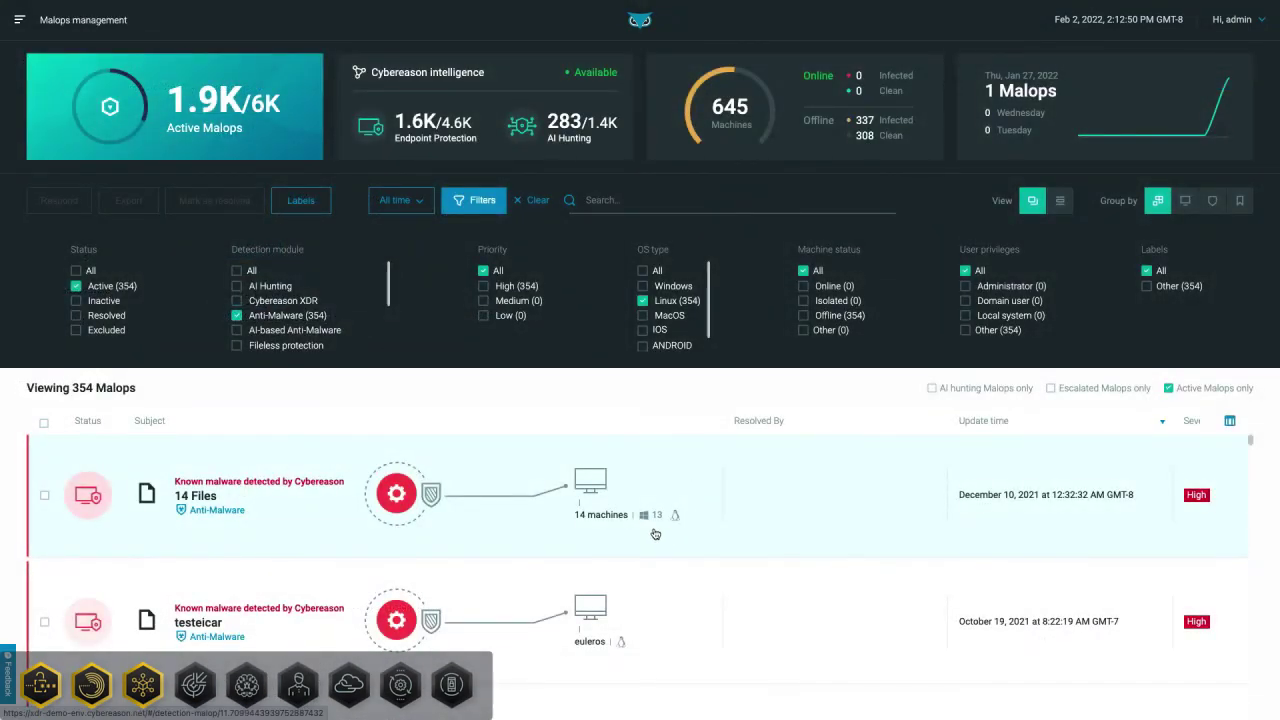
Step: Open the 14 Files known-malware Malop and examine the operating systems of its affected machines
{"action": "left_click", "coordinate": [652, 532]}
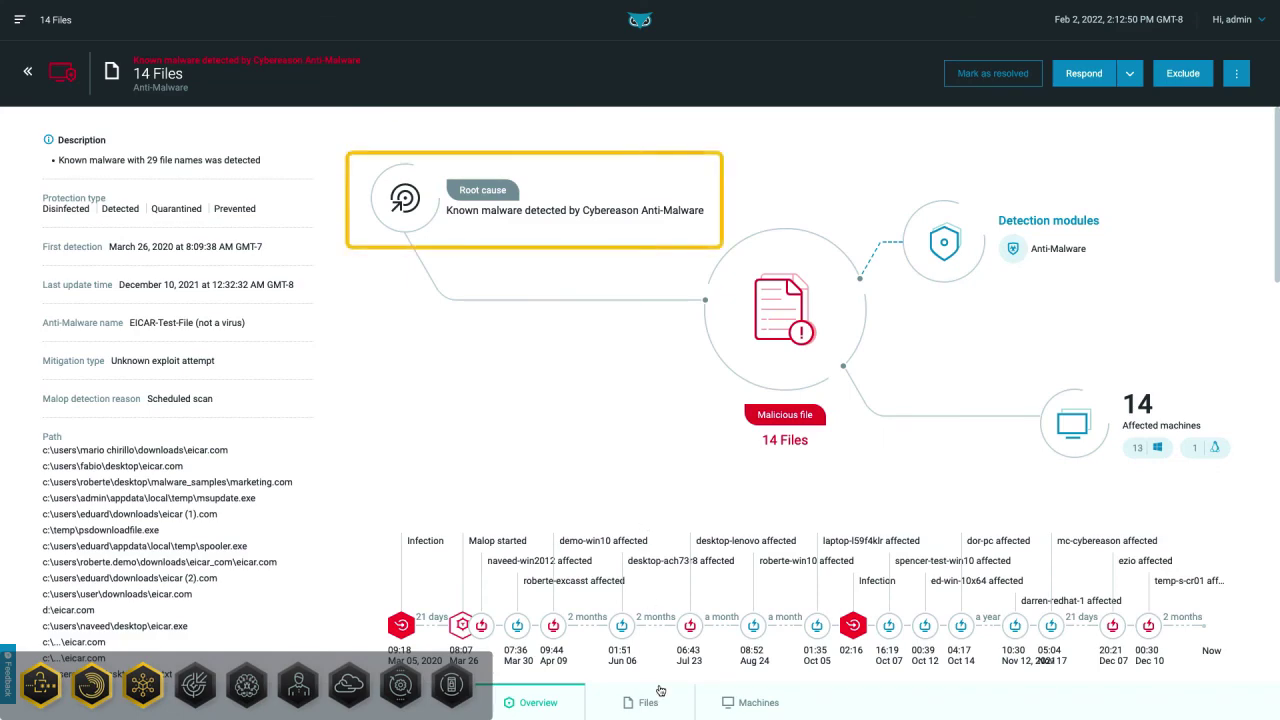
{"action": "left_click", "coordinate": [752, 703]}
{"action": "scroll", "coordinate": [702, 610], "scroll_direction": "down", "scroll_amount": 2}
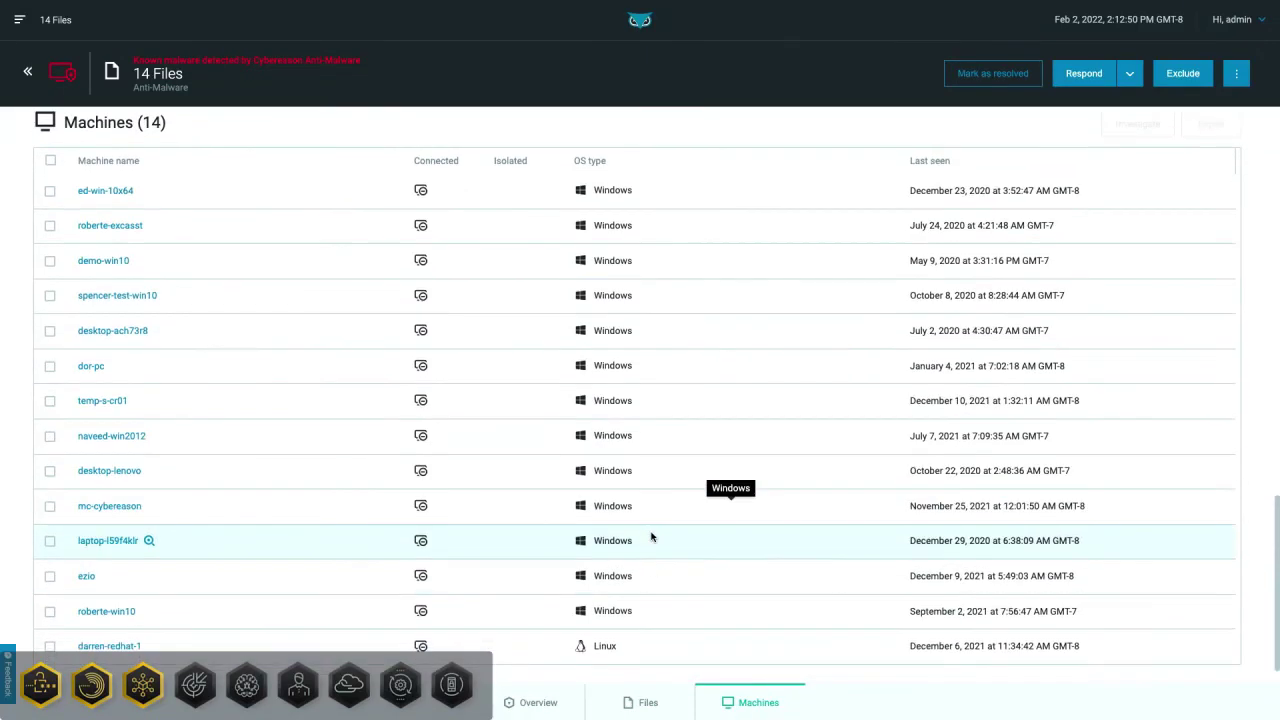